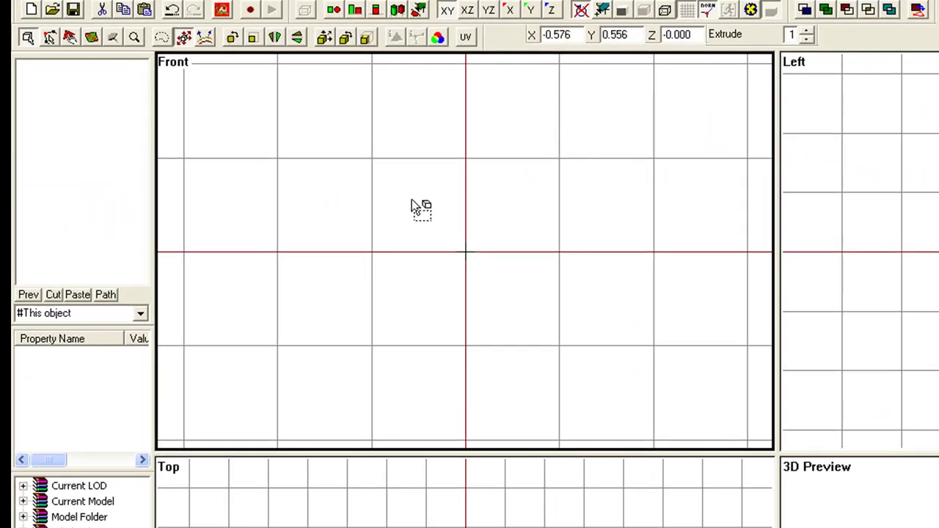
# Place three points in the Front view and join them into one triangular face
pyautogui.click(412, 201)
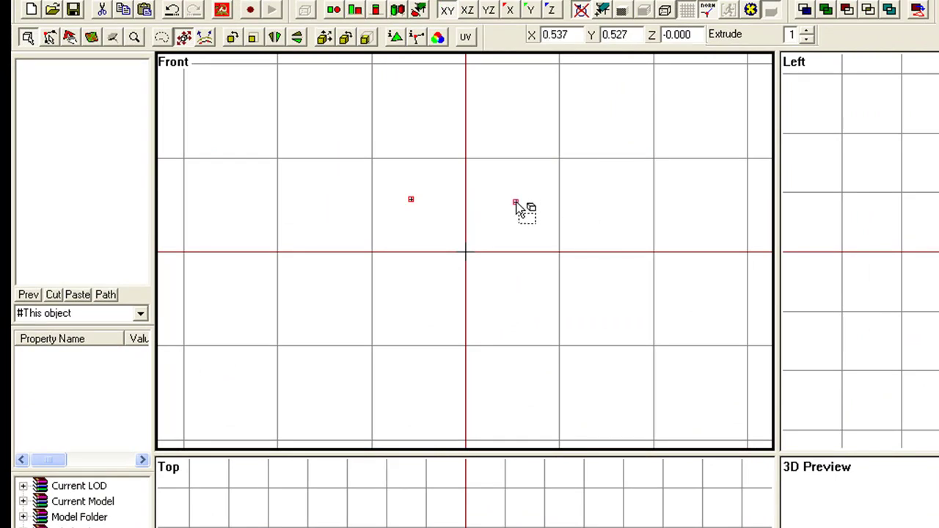
pyautogui.click(423, 286)
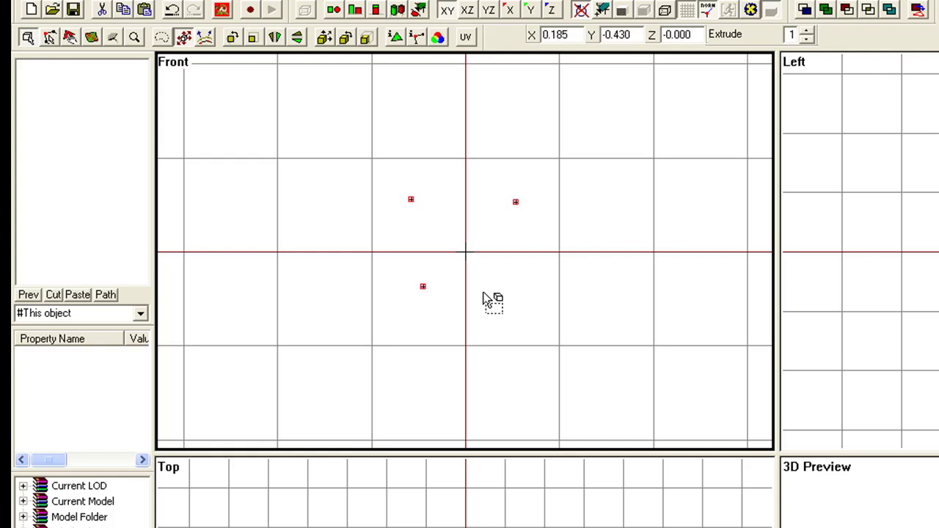
pyautogui.press('Return')
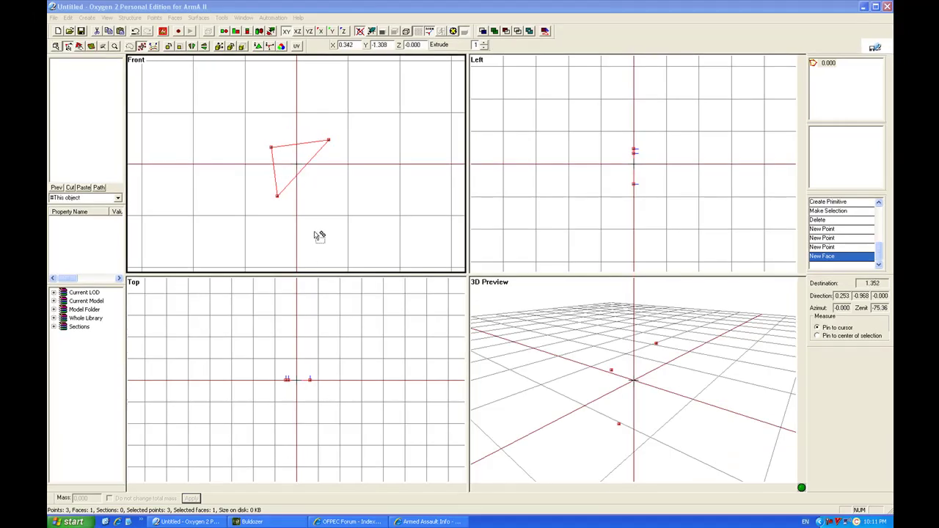
pyautogui.hotkey('alt', 'Tab')
pyautogui.hotkey('alt', 'Tab')
pyautogui.hotkey('alt', 'Tab')
pyautogui.hotkey('alt', 'Tab')
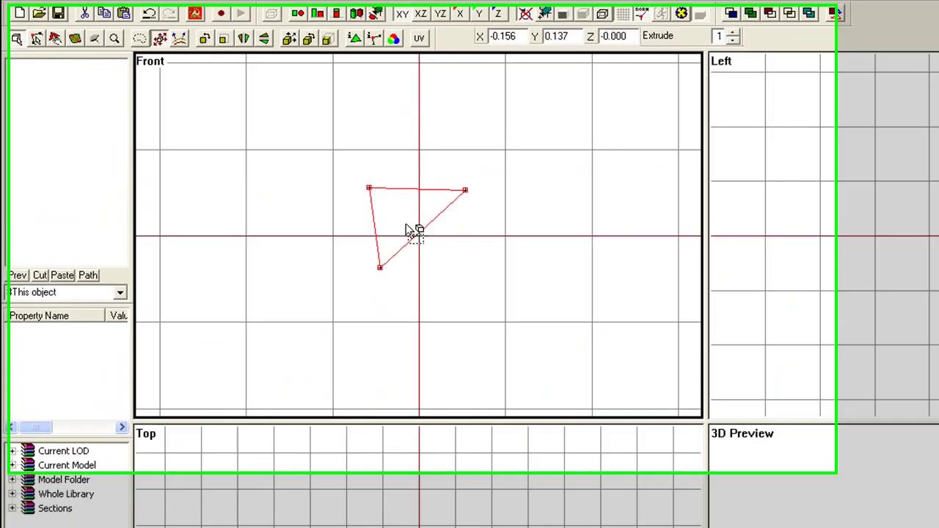
# Delete the triangle, build a quad face from four new points, then delete the quad
pyautogui.press('Delete')
pyautogui.click(418, 209)
pyautogui.click(530, 206)
pyautogui.click(423, 294)
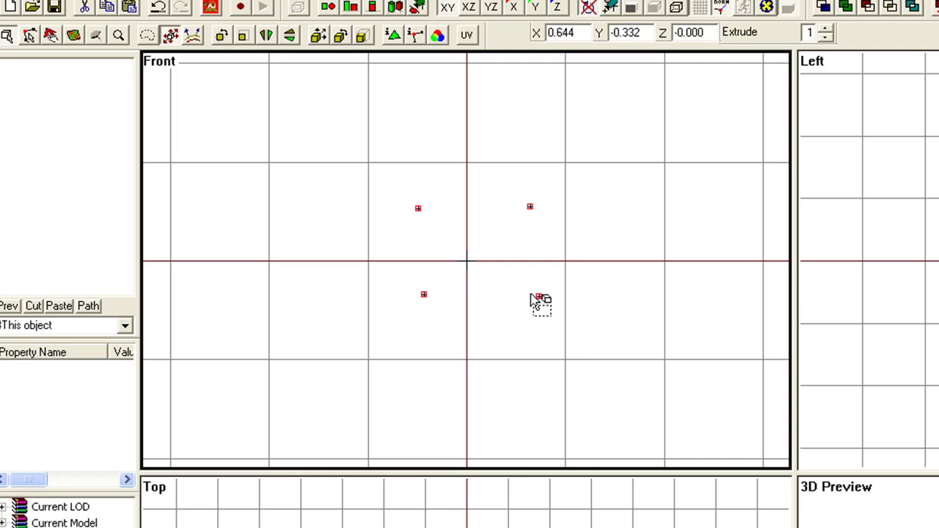
pyautogui.click(530, 296)
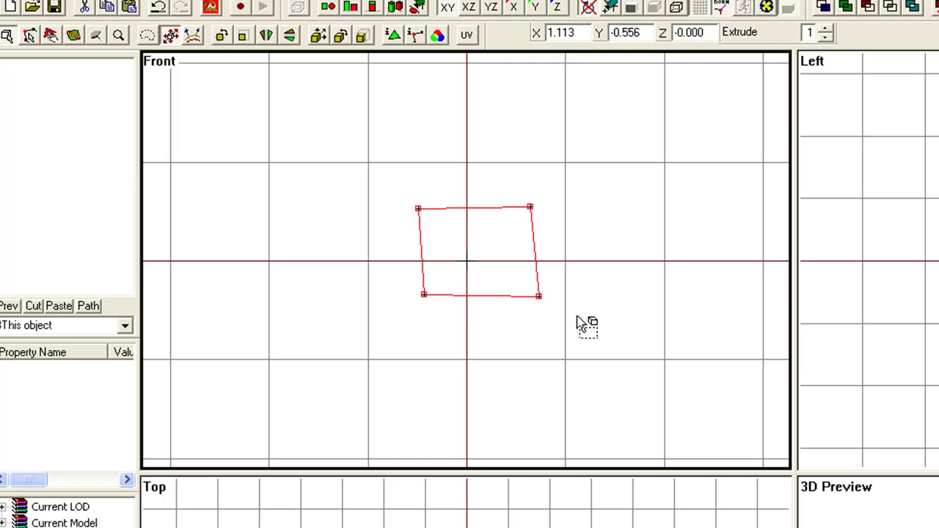
pyautogui.press('Delete')
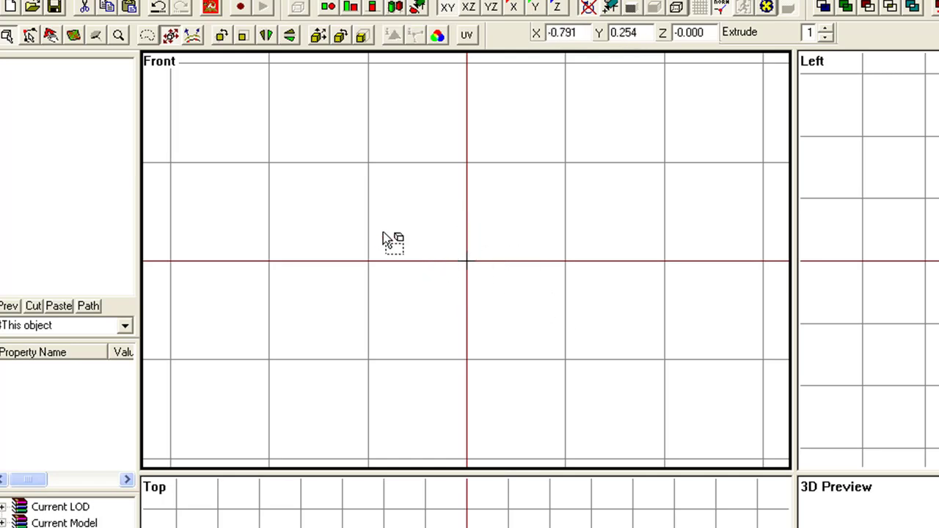
pyautogui.click(52, 22)
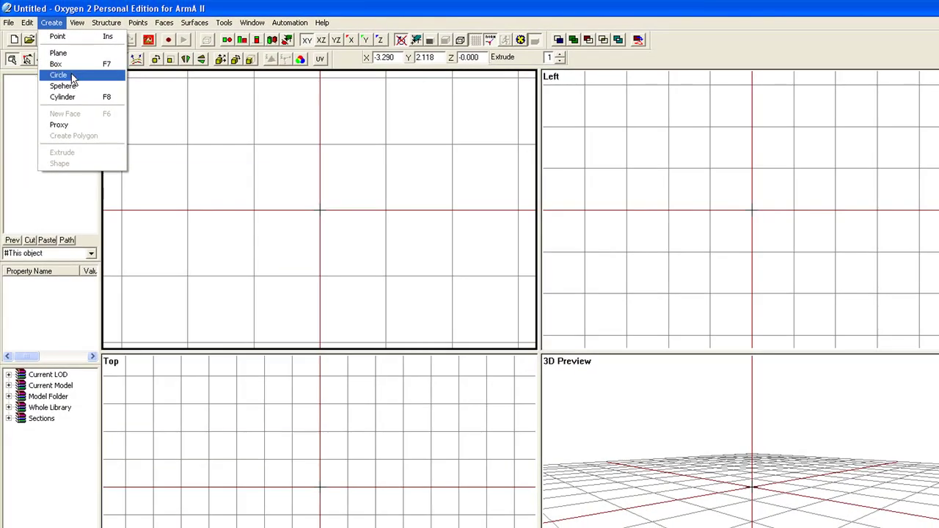
pyautogui.click(55, 64)
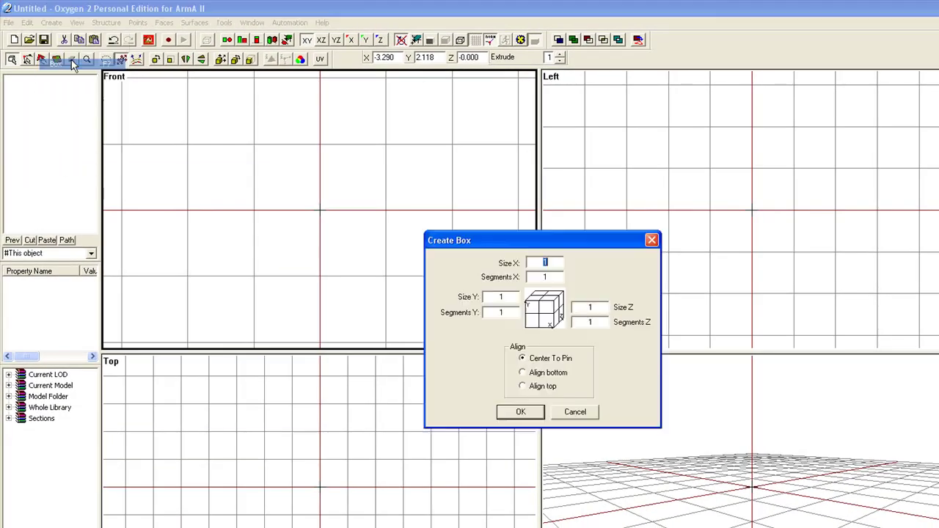
pyautogui.click(526, 413)
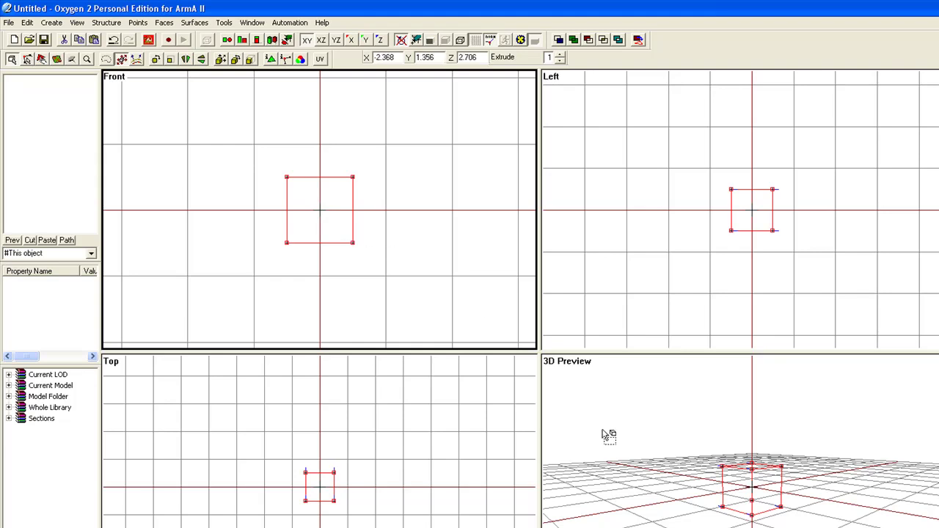
pyautogui.click(801, 490)
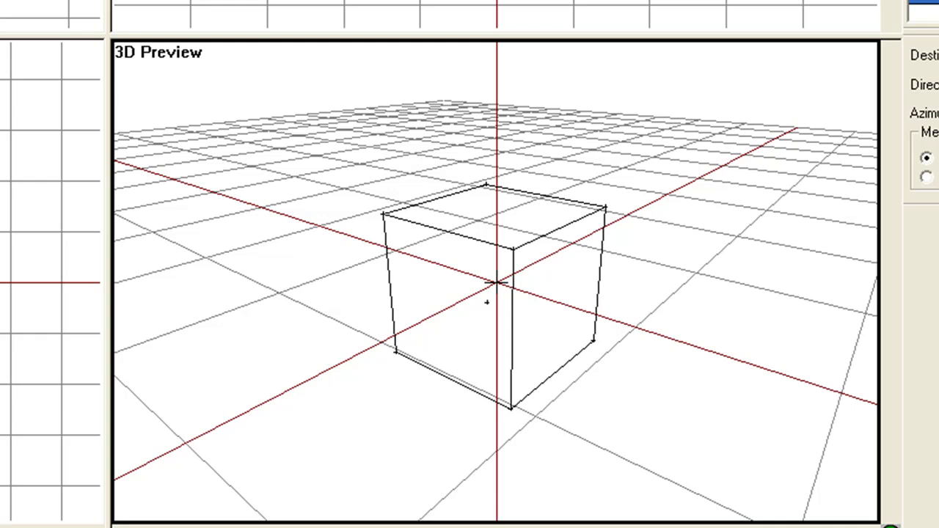
pyautogui.hotkey('ctrl', 'a')
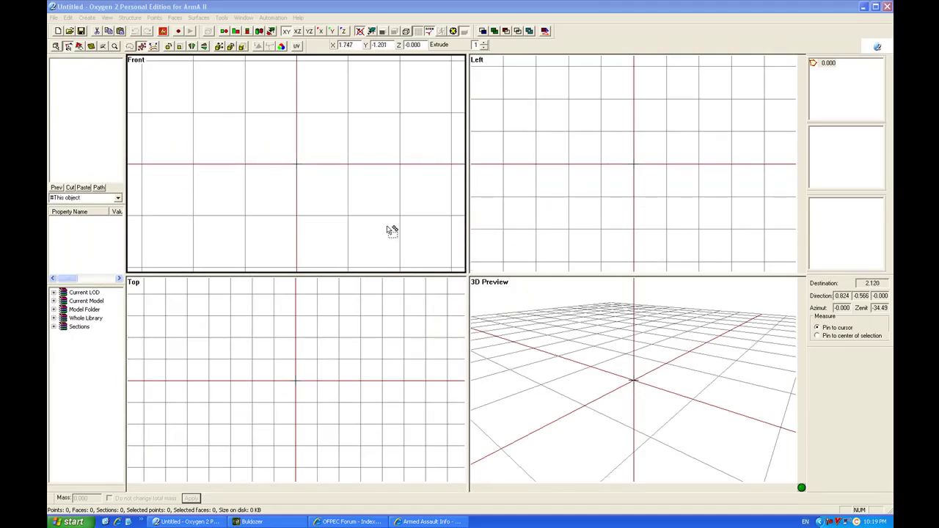
# Browse to BIModels and load uralx.p3d, the Ural truck with 5301 points and 8781 faces
pyautogui.click(297, 172)
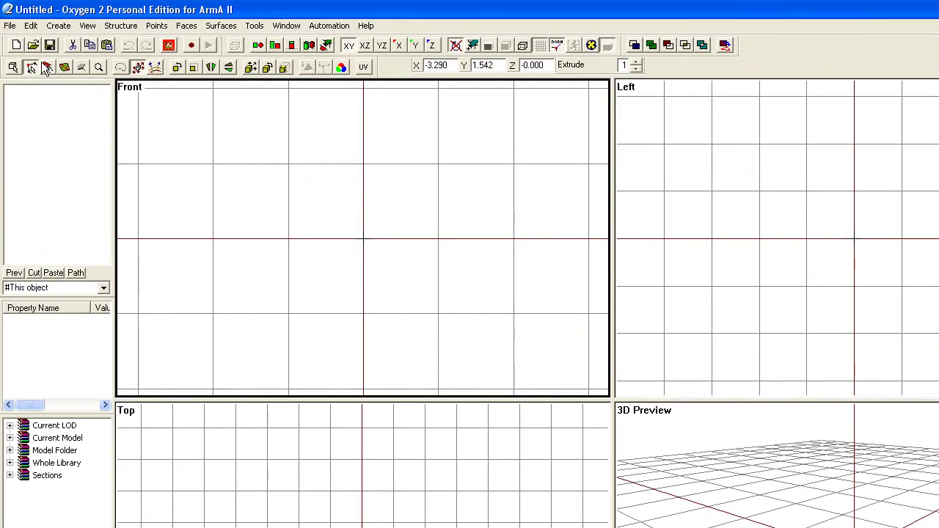
pyautogui.click(33, 46)
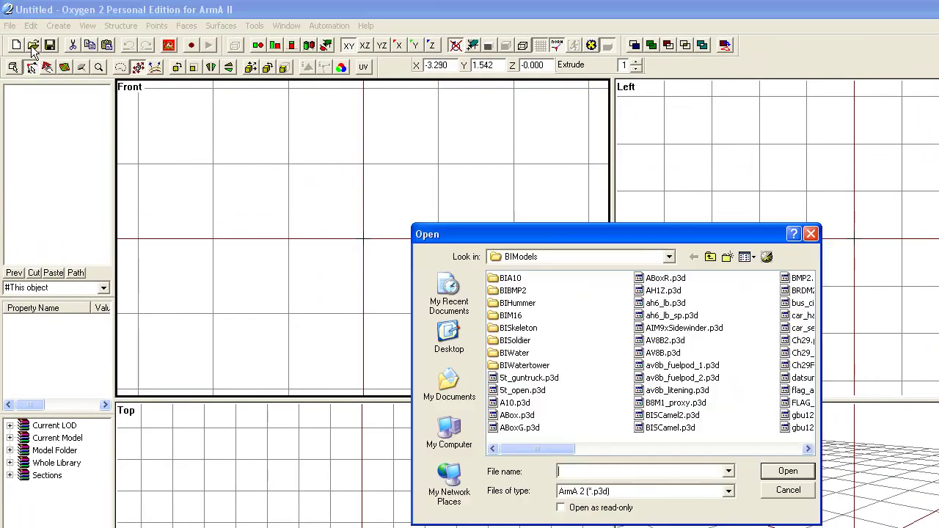
pyautogui.click(701, 445)
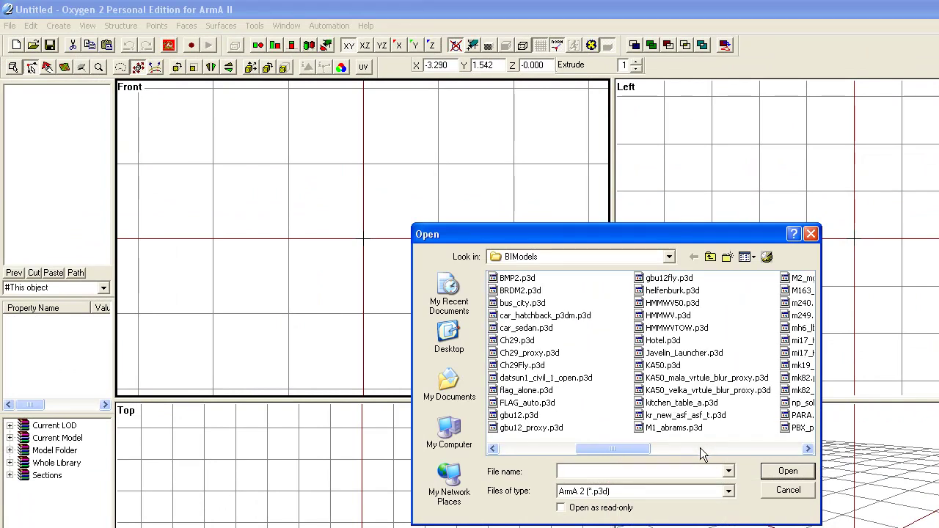
pyautogui.click(701, 449)
pyautogui.click(736, 449)
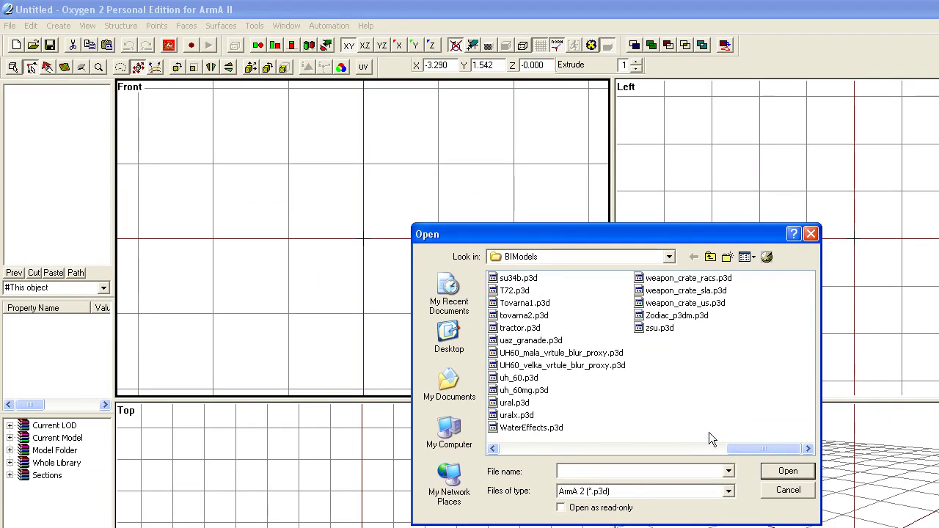
pyautogui.click(517, 415)
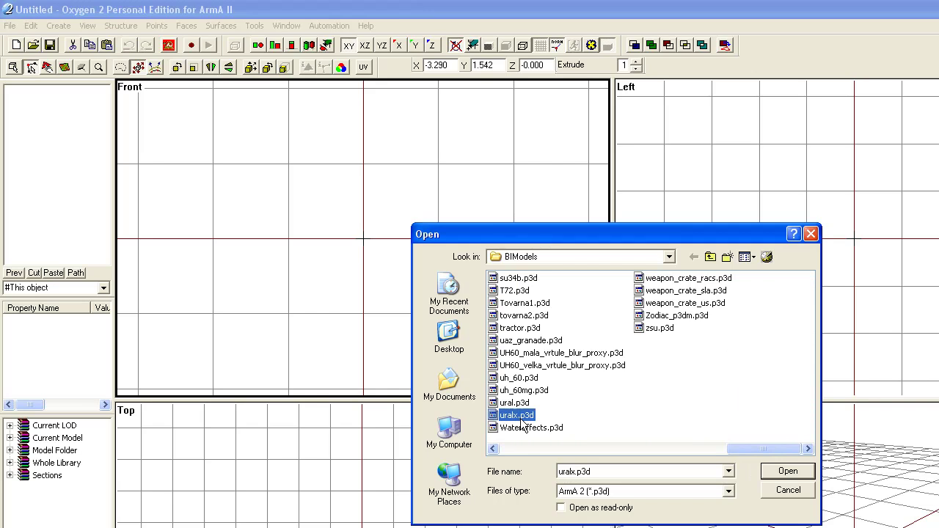
pyautogui.click(788, 471)
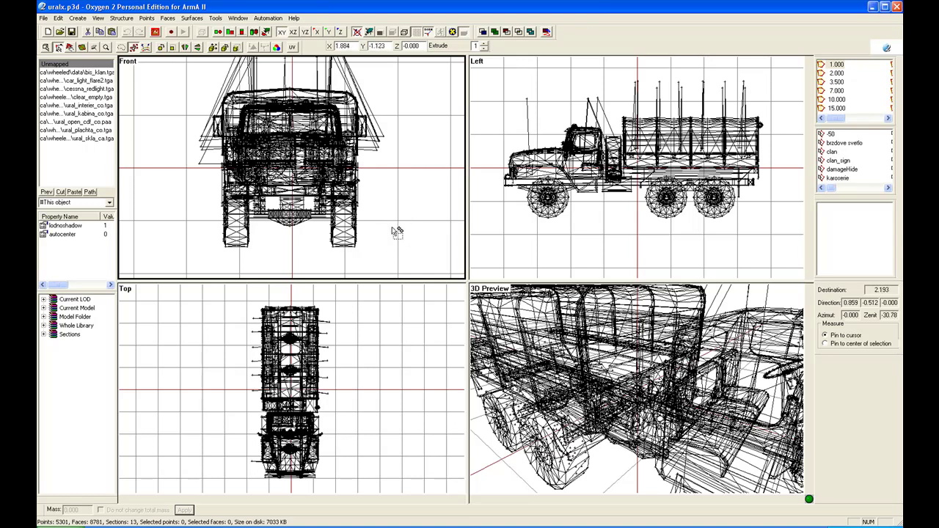
pyautogui.hotkey('alt', 'Tab')
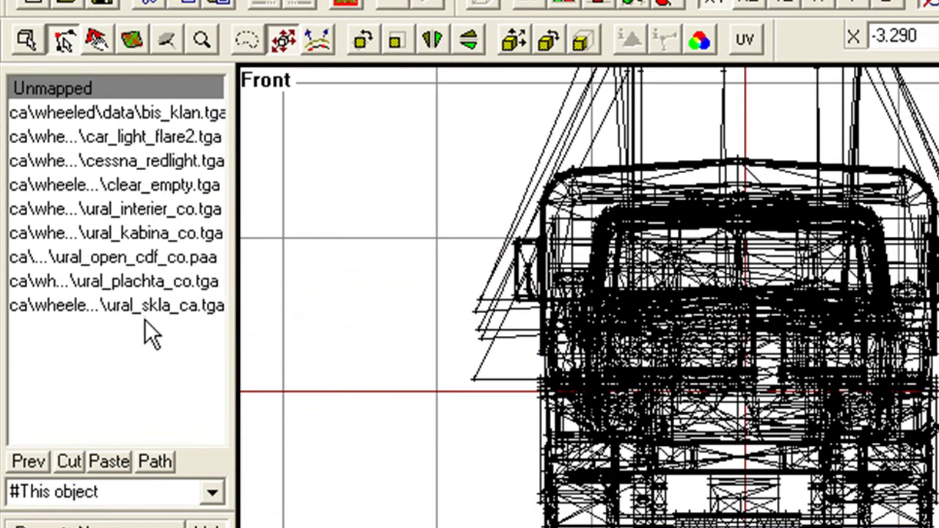
# Preview ural_open_cdf_co.paa, select all faces using it, and view the truck in Buldozer
pyautogui.doubleClick(146, 257)
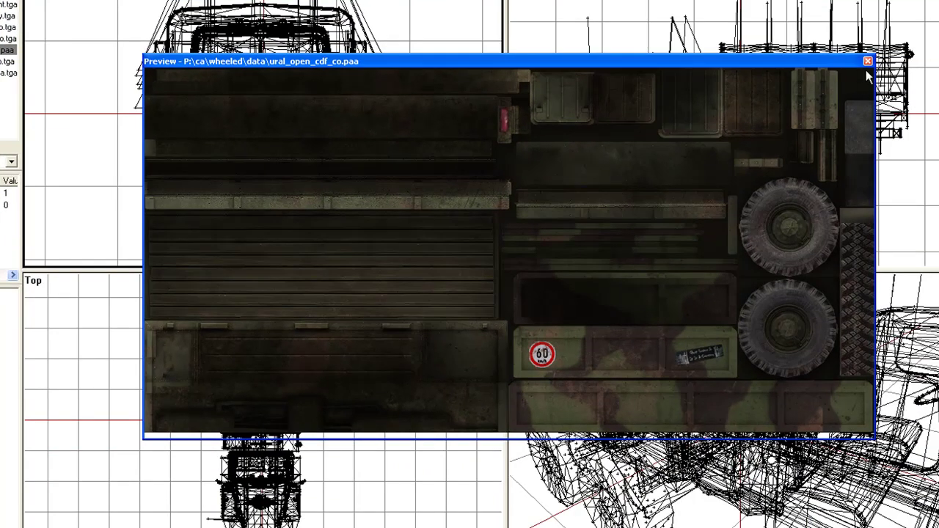
pyautogui.click(868, 61)
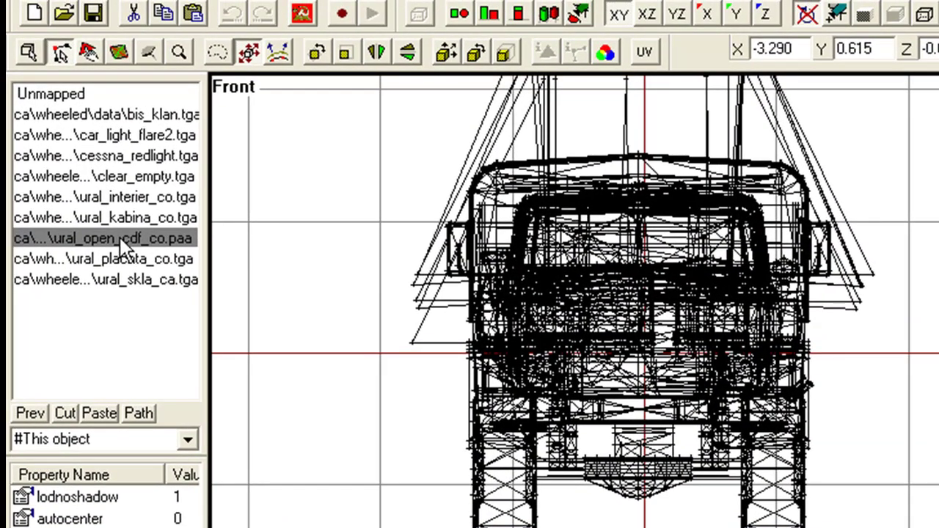
pyautogui.doubleClick(122, 244)
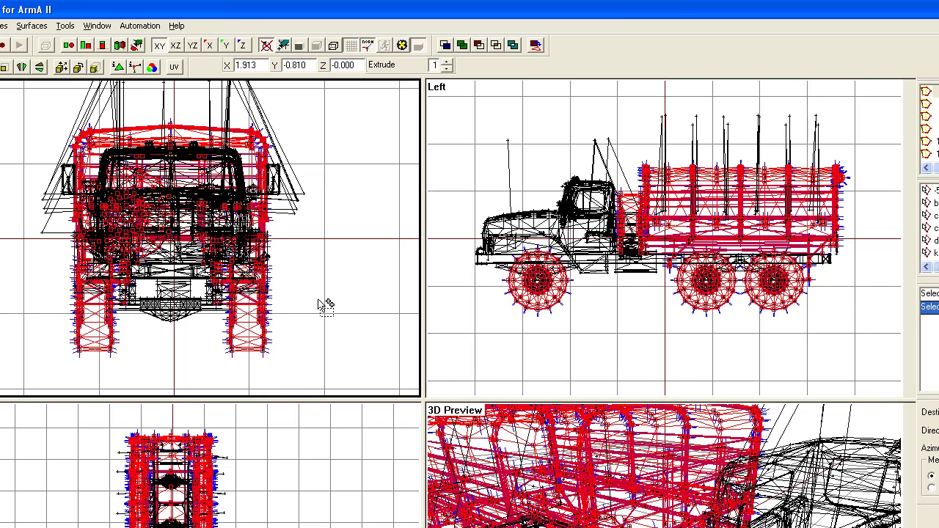
pyautogui.hotkey('alt', 'Tab')
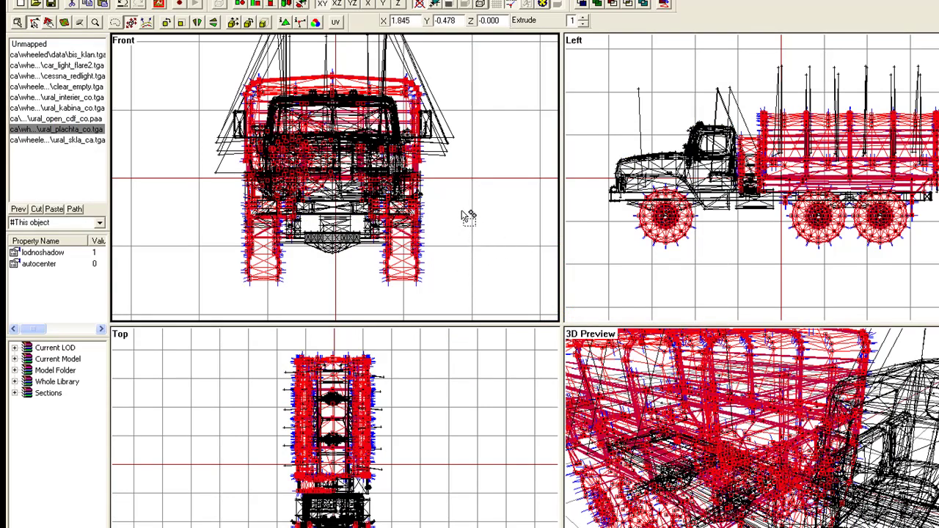
# Clear the texture selection and scroll through the truck's LOD list entries
pyautogui.click(467, 214)
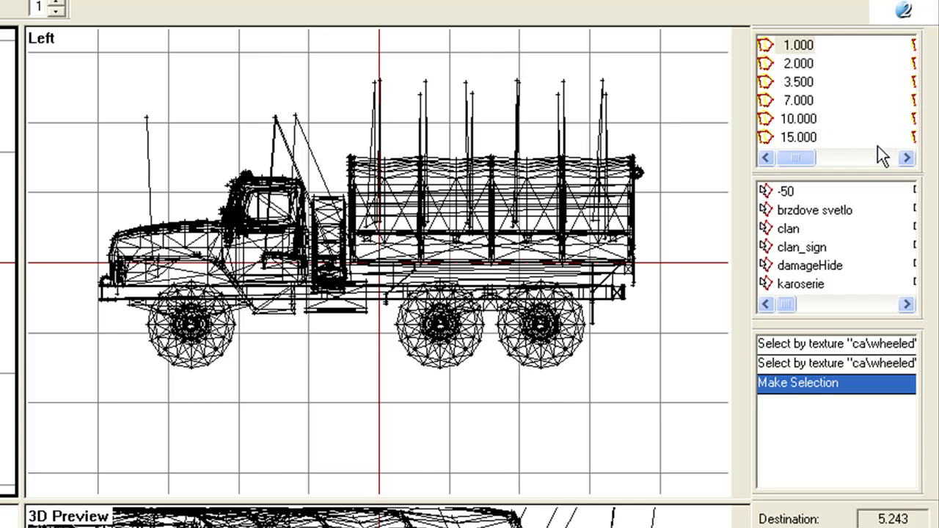
pyautogui.click(850, 159)
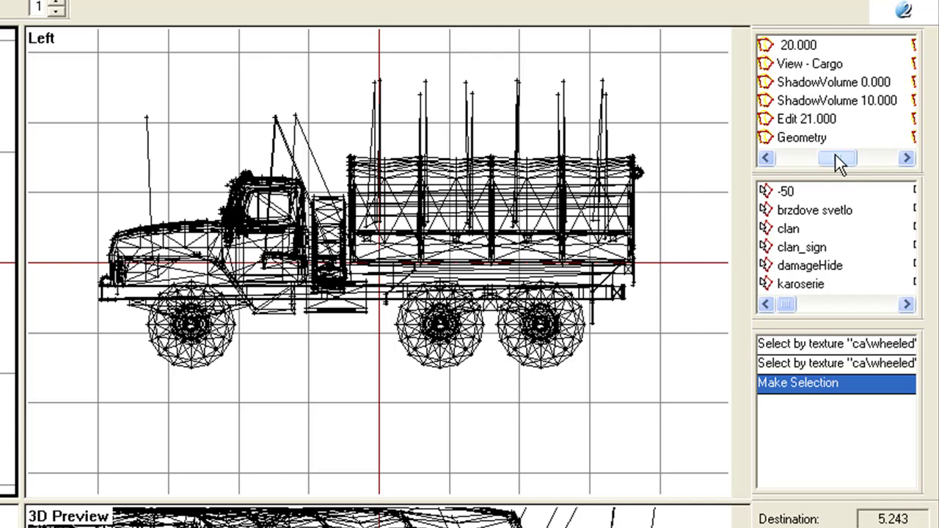
pyautogui.moveTo(835, 163); pyautogui.dragTo(777, 159)
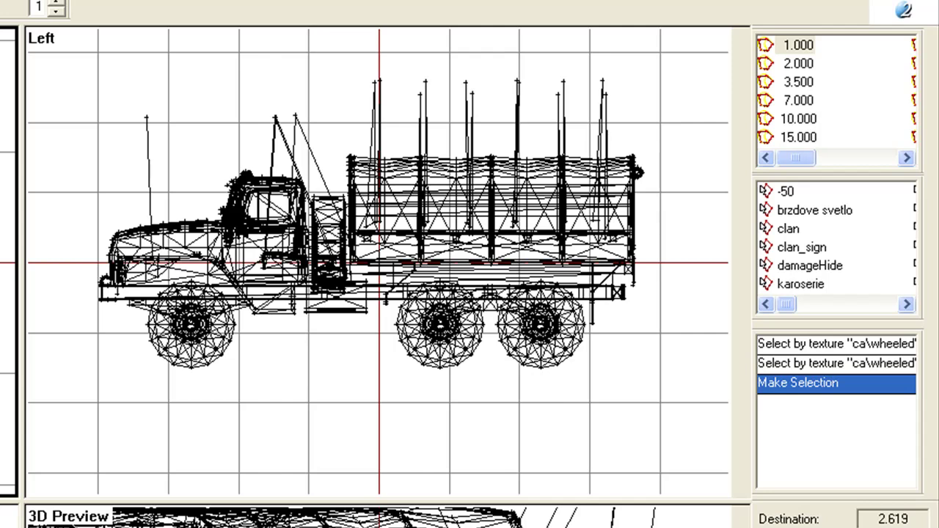
pyautogui.click(857, 159)
pyautogui.click(798, 160)
pyautogui.click(798, 163)
# View the 10.000 LOD, then an even simpler LOD, in Buldozer
pyautogui.click(799, 122)
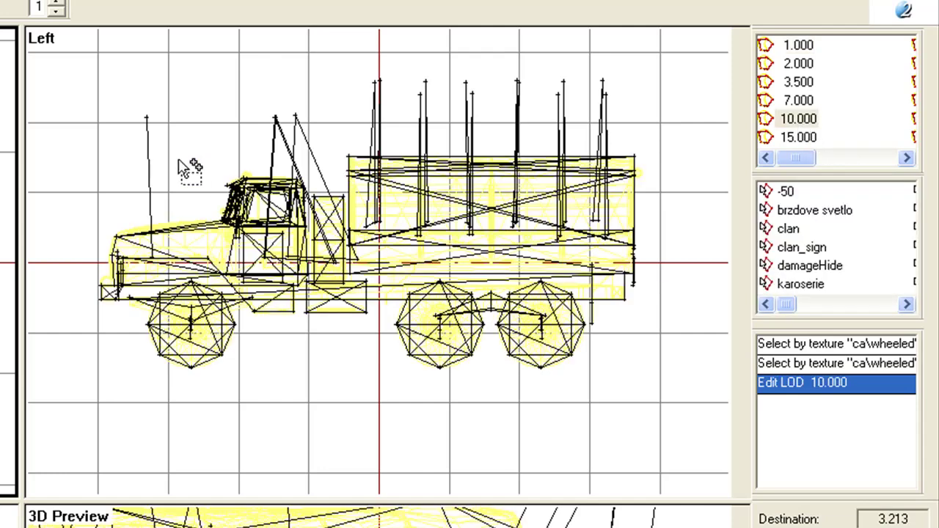
pyautogui.click(110, 143)
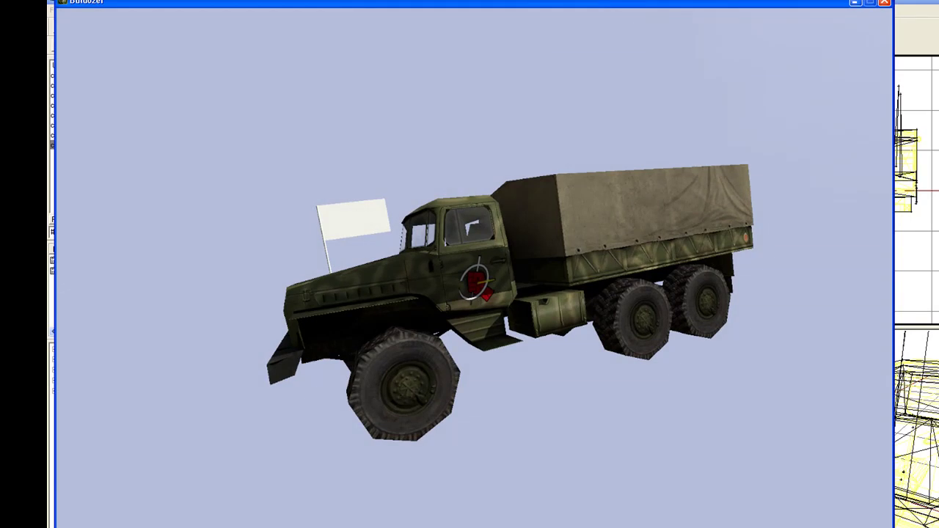
pyautogui.hotkey('alt', 'Tab')
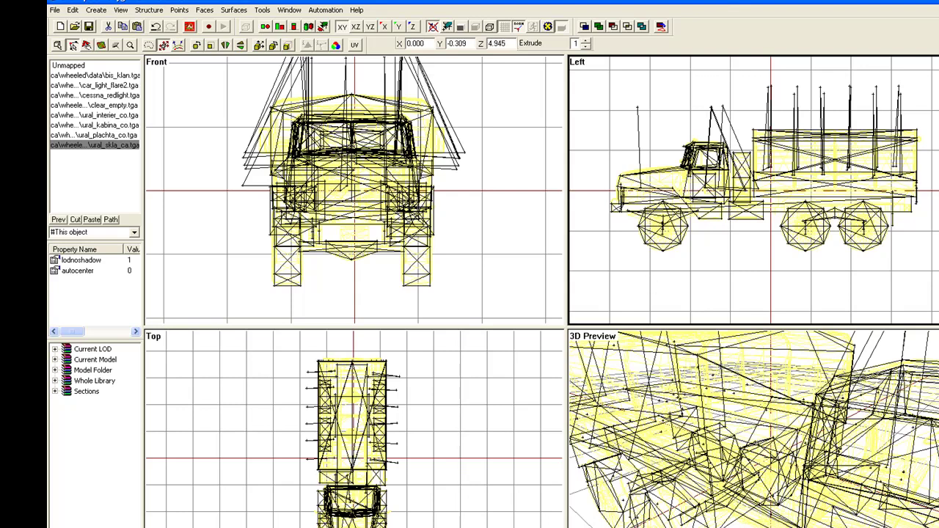
pyautogui.press('pagedown')
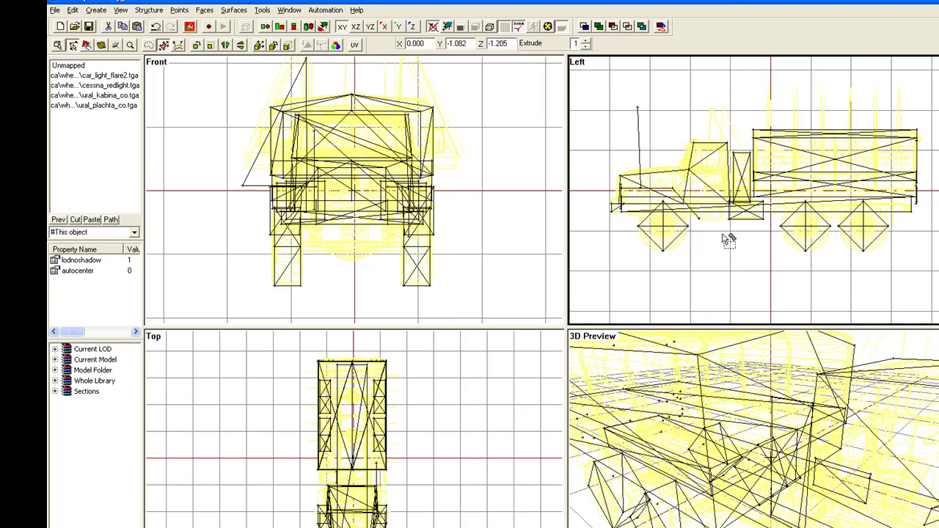
pyautogui.hotkey('alt', 'Tab')
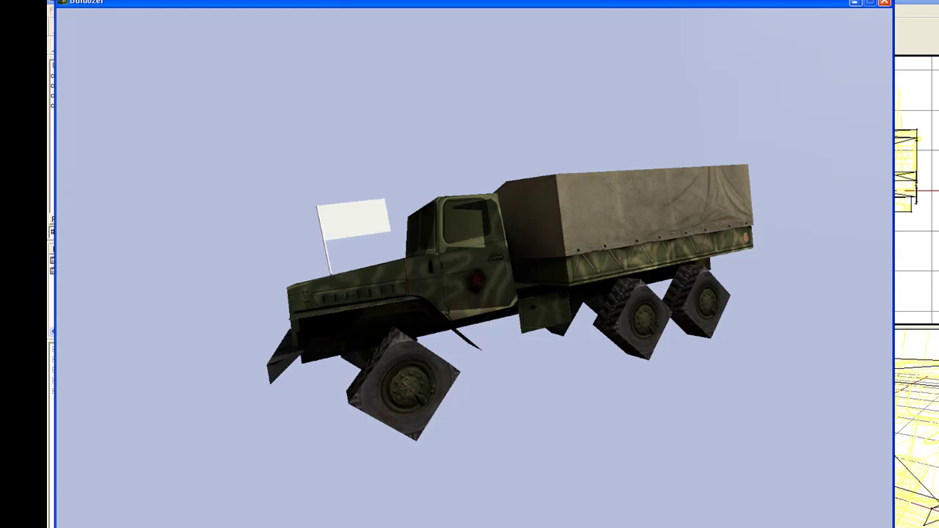
# Return from Buldozer to the Oxygen editor
pyautogui.hotkey('alt', 'Tab')
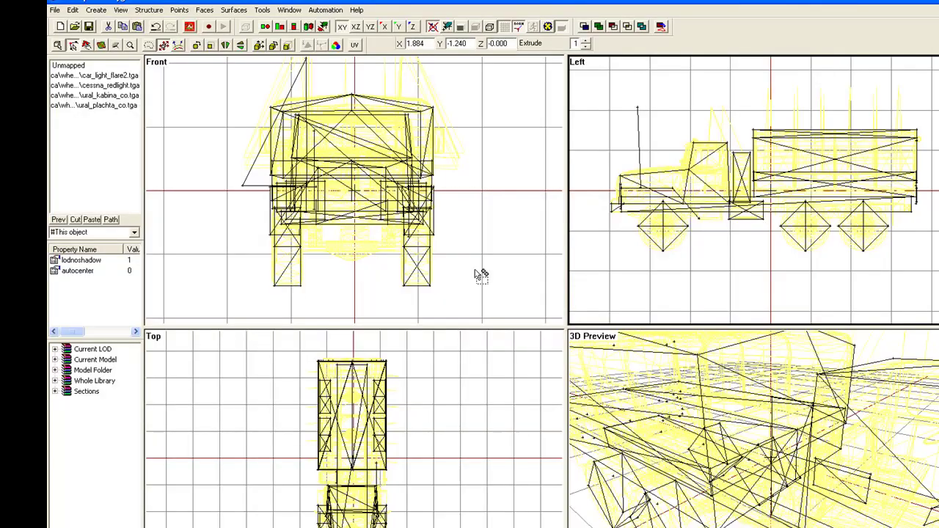